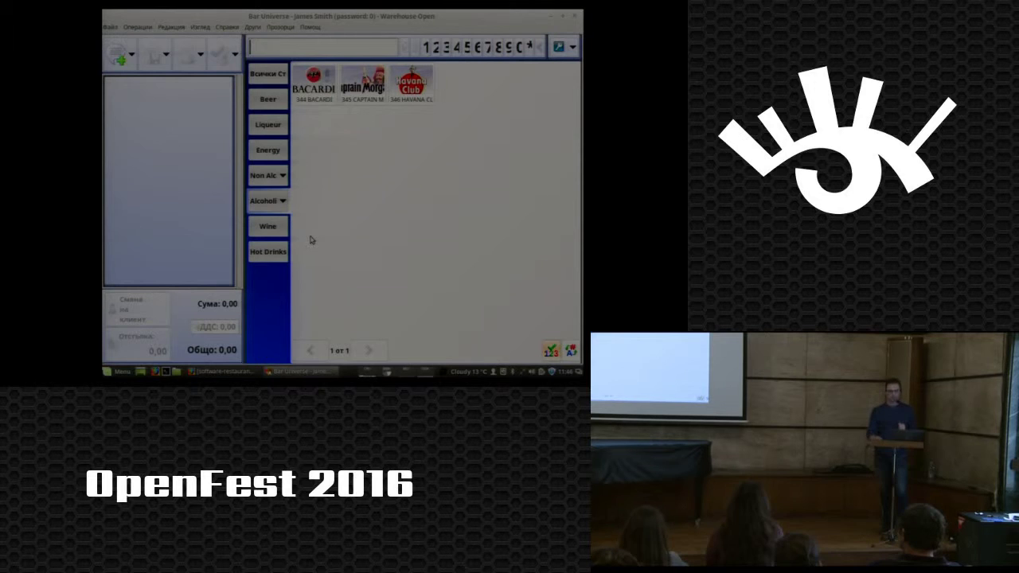
- Show the Beer items, then close all tabs and save ქართული (Georgian) as the program's localization
click(268, 100)
click(310, 27)
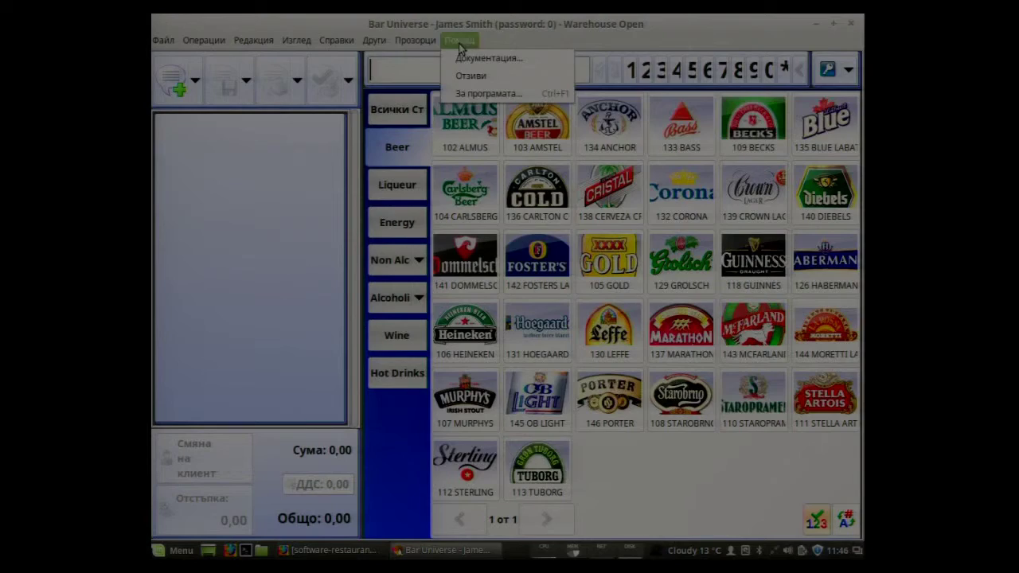
click(391, 56)
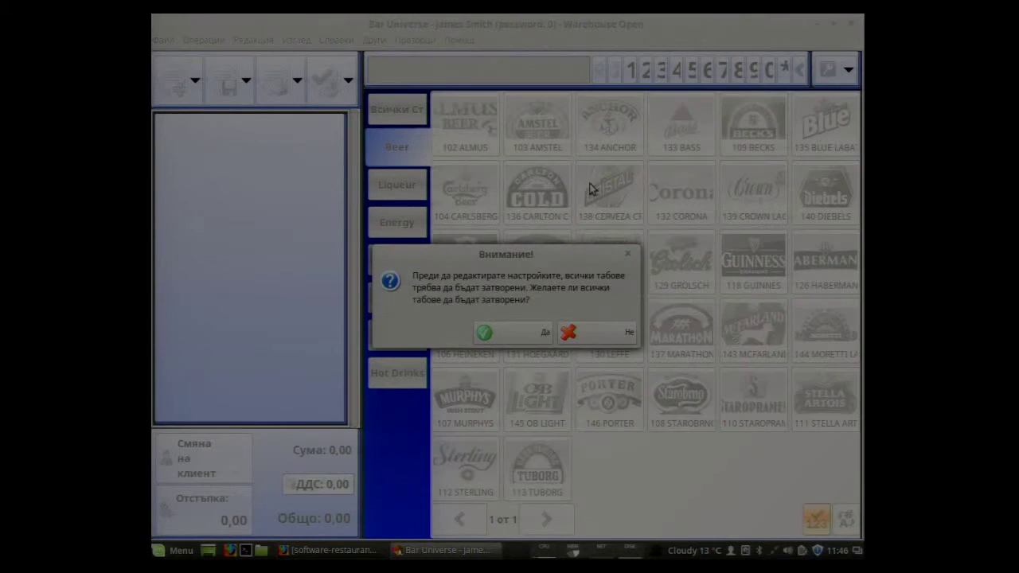
click(515, 334)
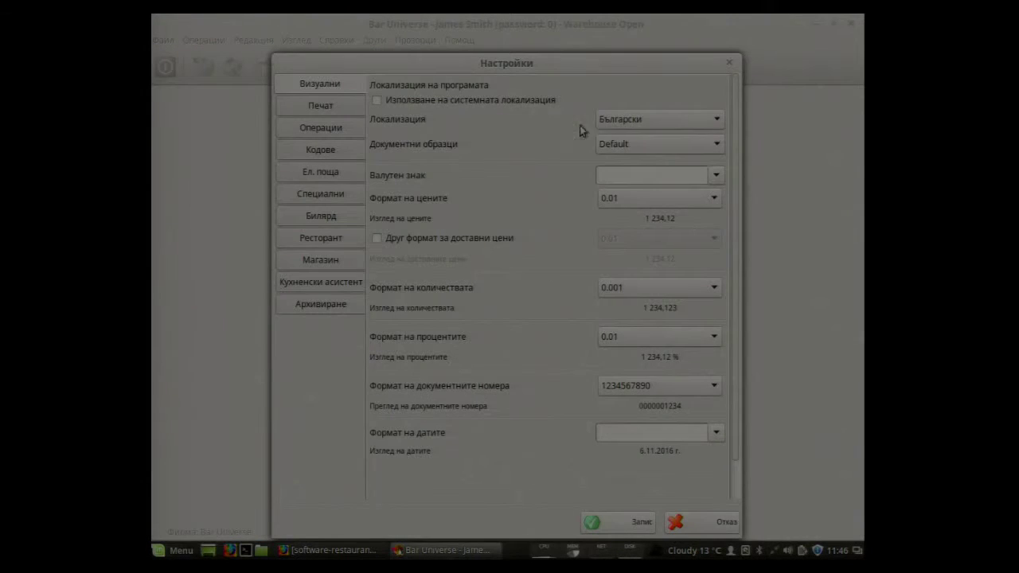
click(663, 119)
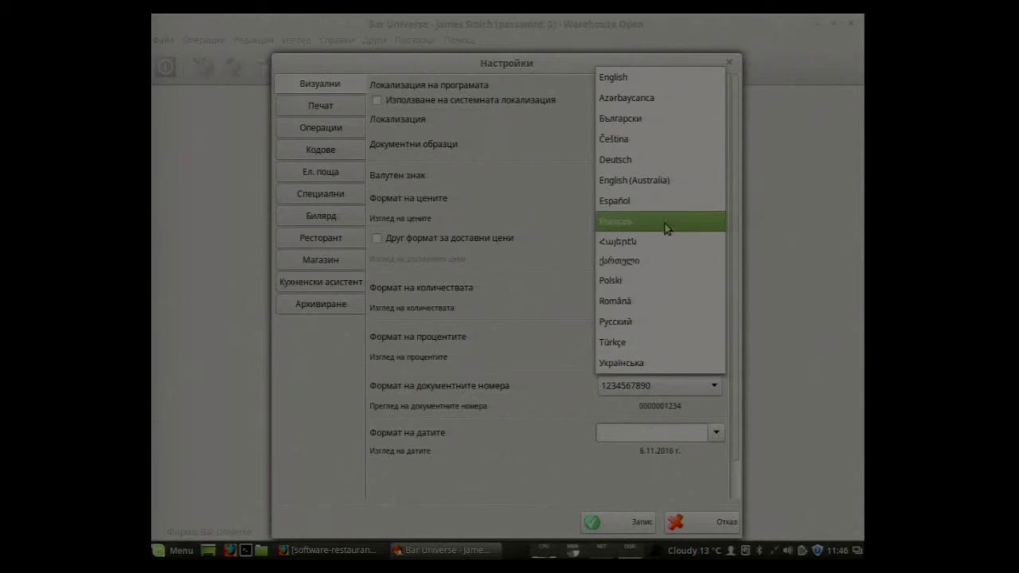
click(629, 263)
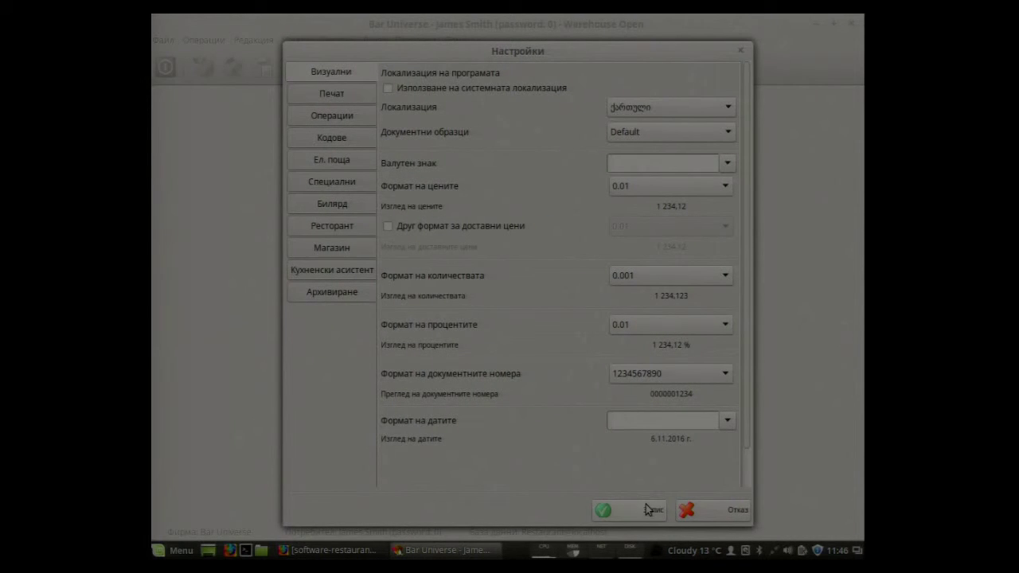
click(643, 506)
- Open a new purchase document in the Georgian interface to examine its translated fields
click(225, 42)
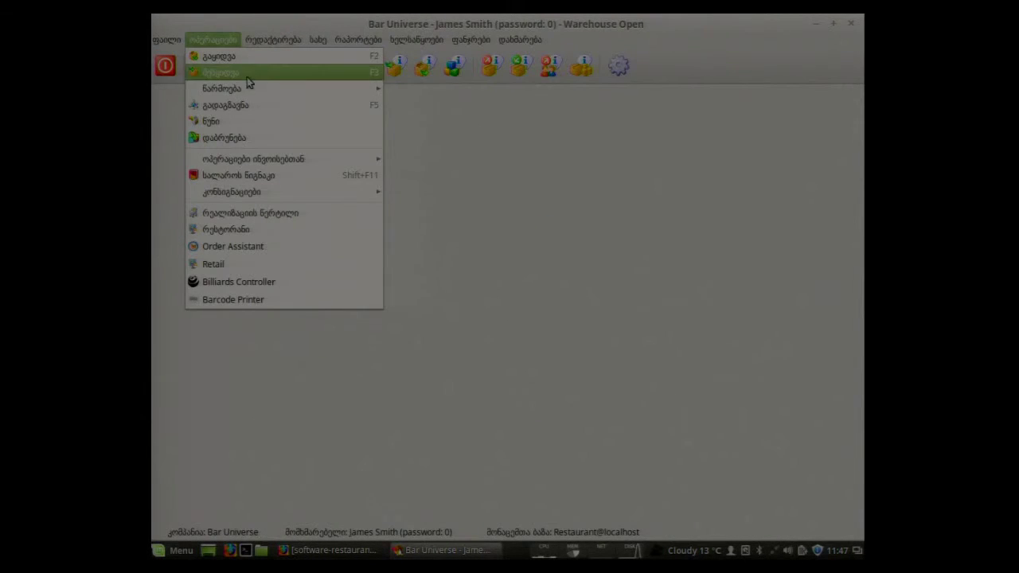
mouse_move(245, 90)
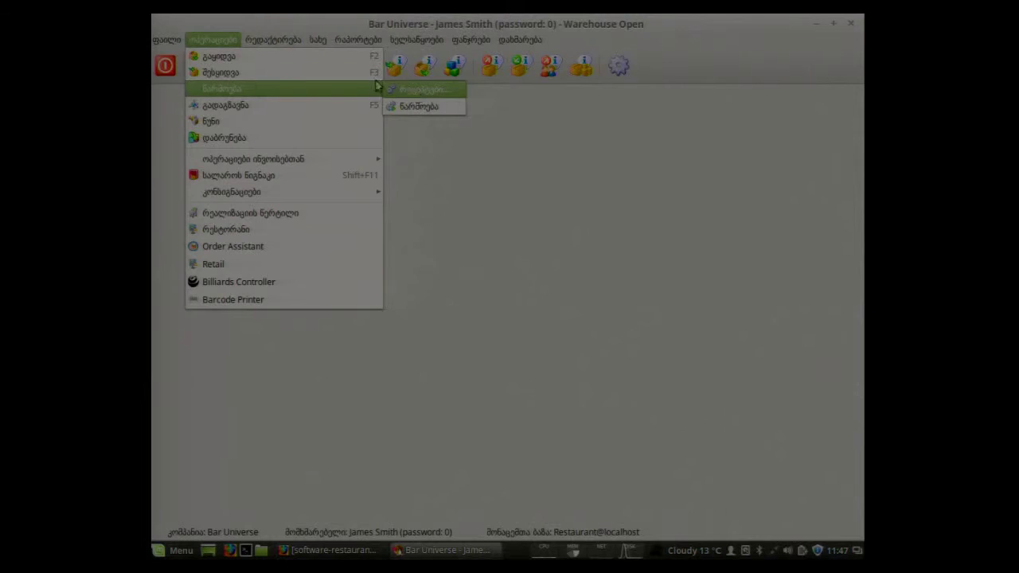
click(323, 73)
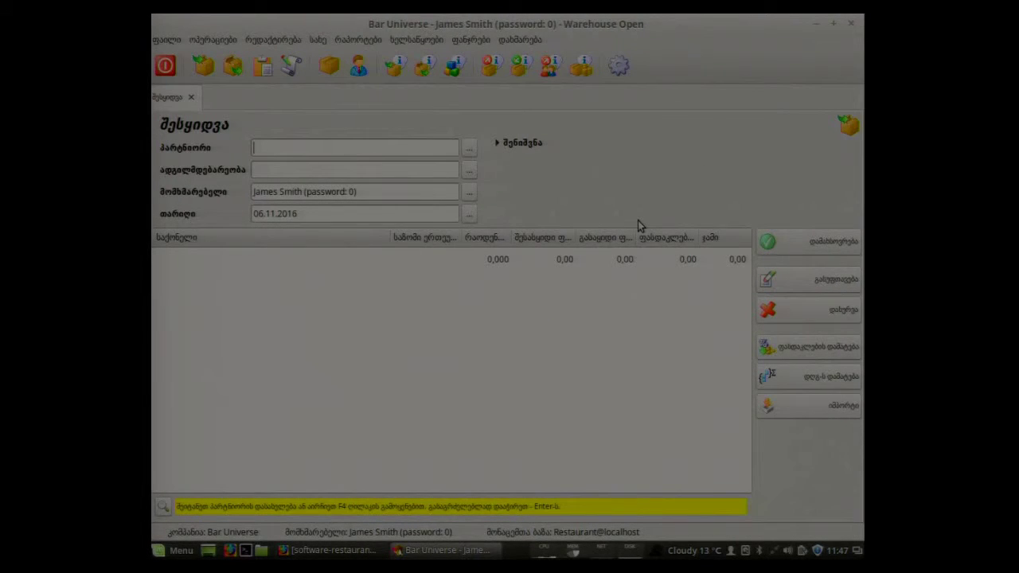
- Set the program's localization back to Български, closing all open tabs, and save the settings
click(619, 68)
click(518, 329)
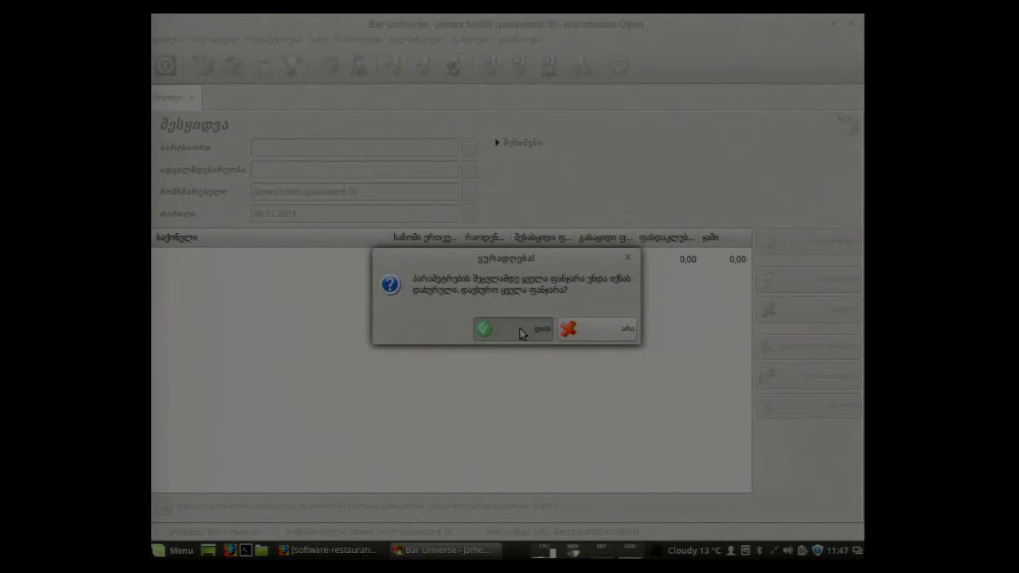
click(657, 117)
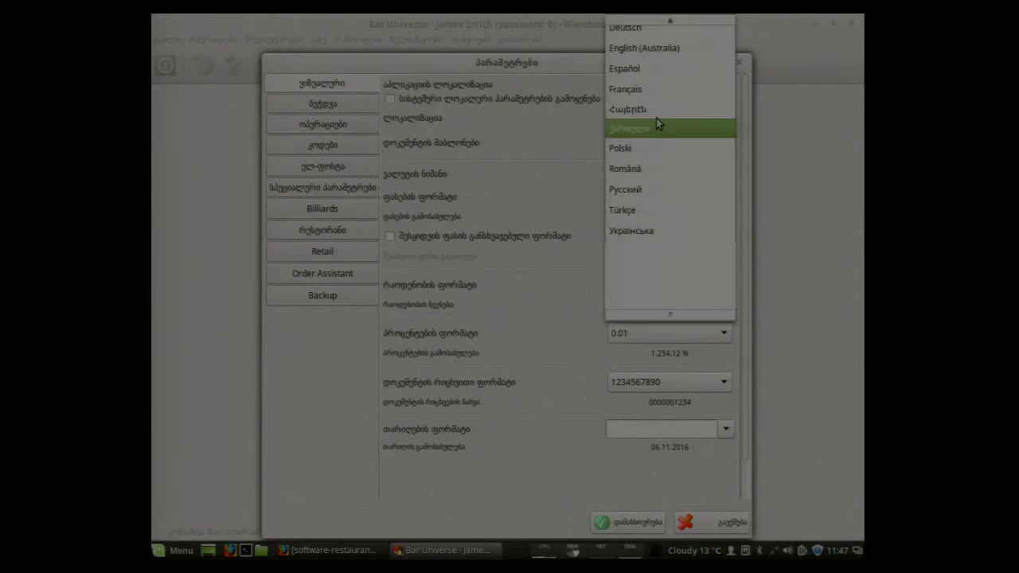
scroll(668, 130, up, 4)
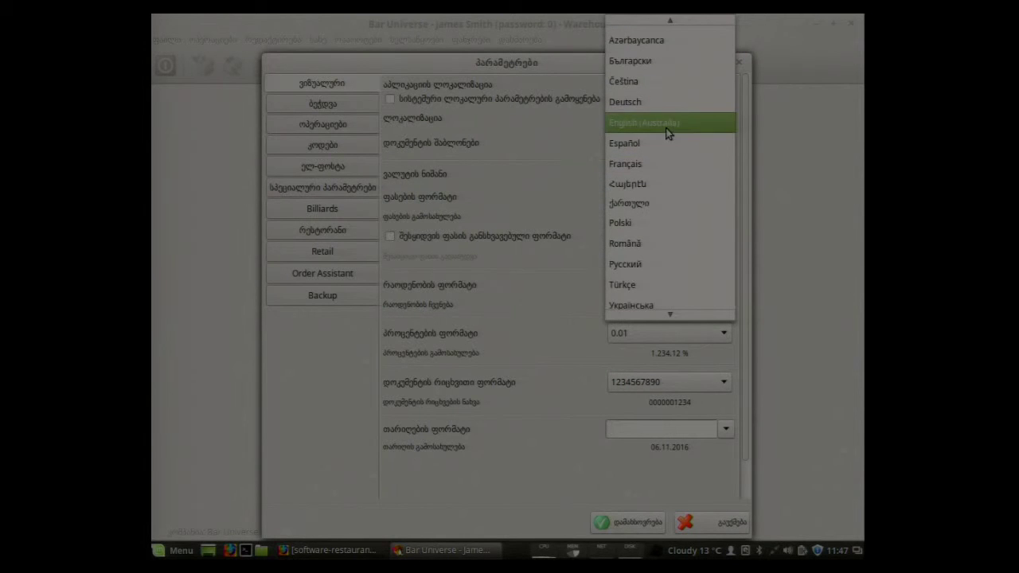
click(653, 58)
click(637, 524)
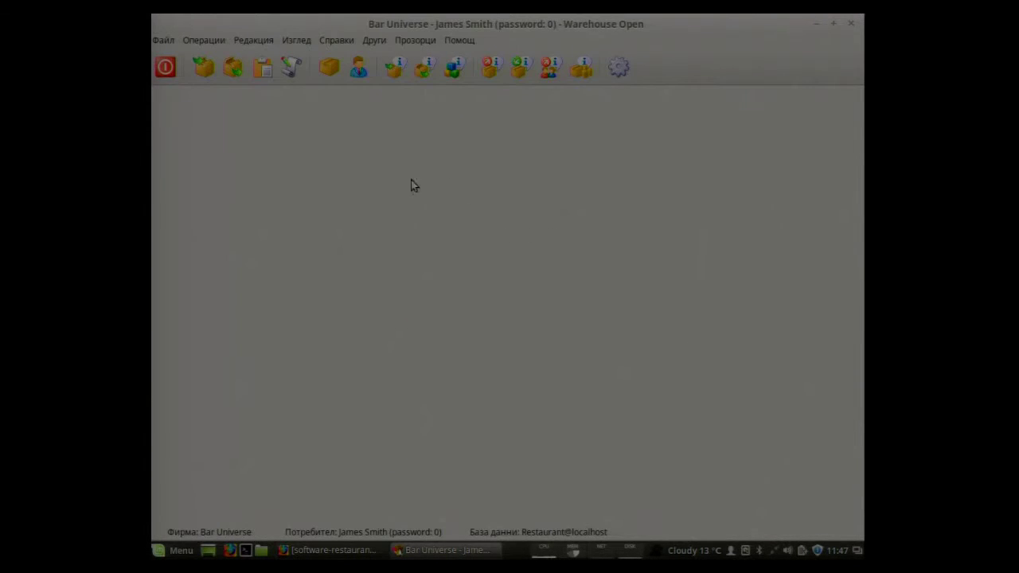
- Open the Магазин point-of-sale screen and the Касова книга cash book
click(216, 41)
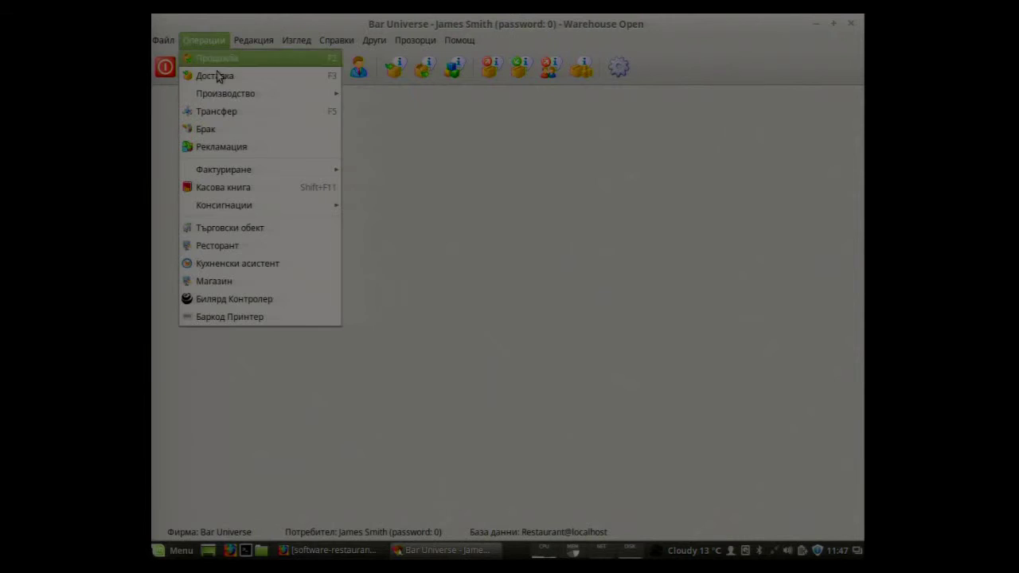
click(257, 281)
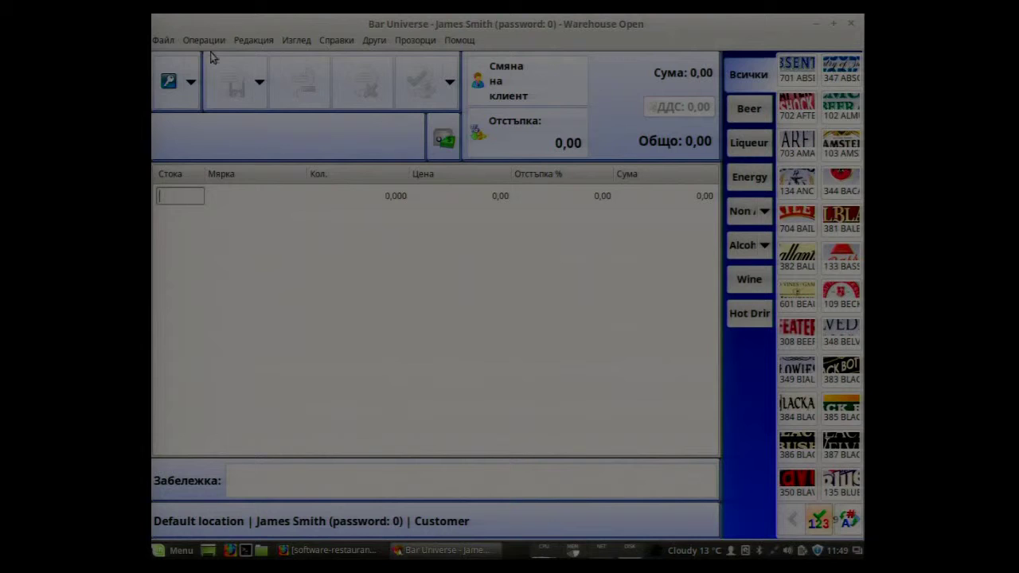
click(134, 27)
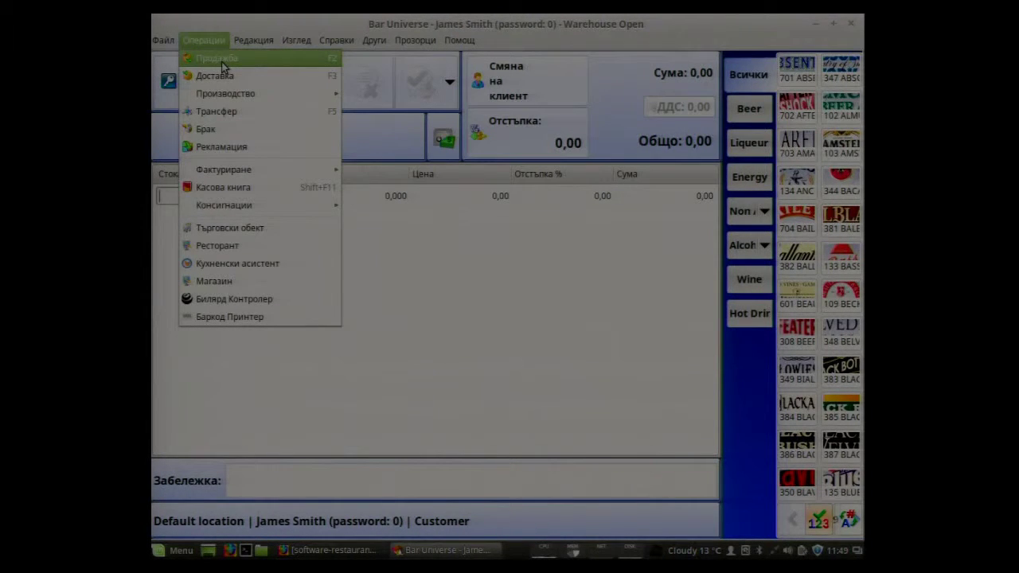
mouse_move(237, 99)
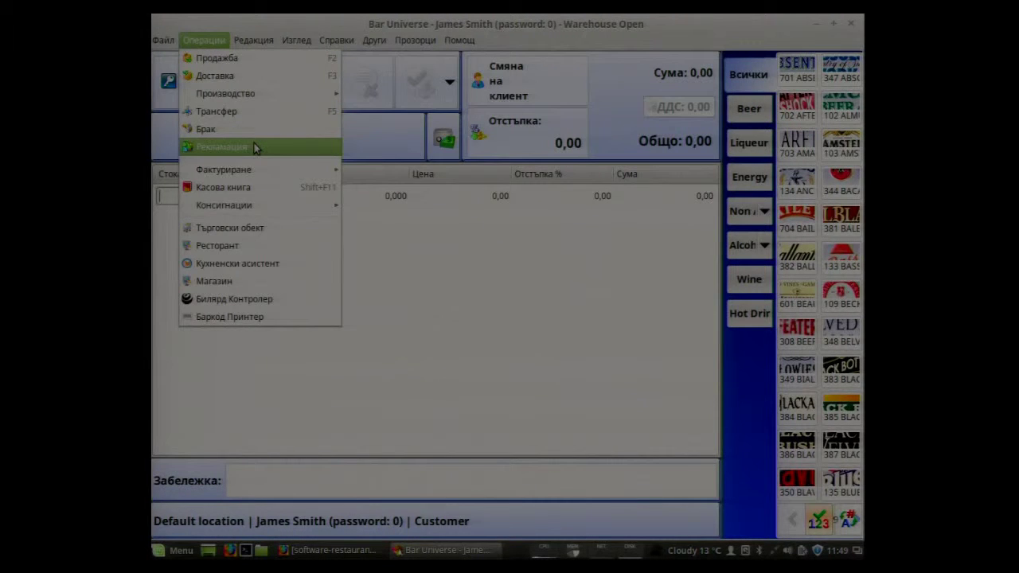
mouse_move(248, 172)
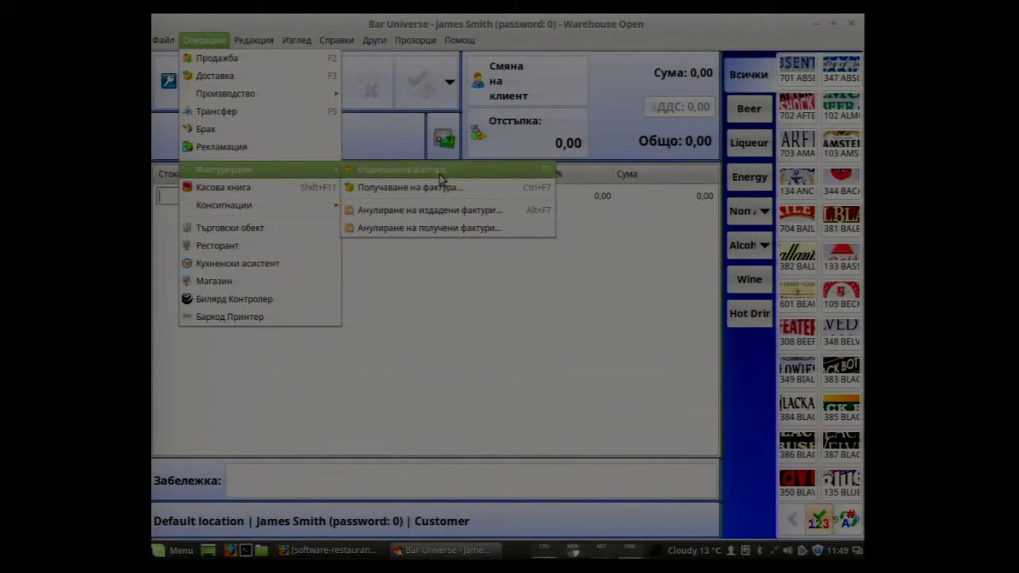
mouse_move(236, 200)
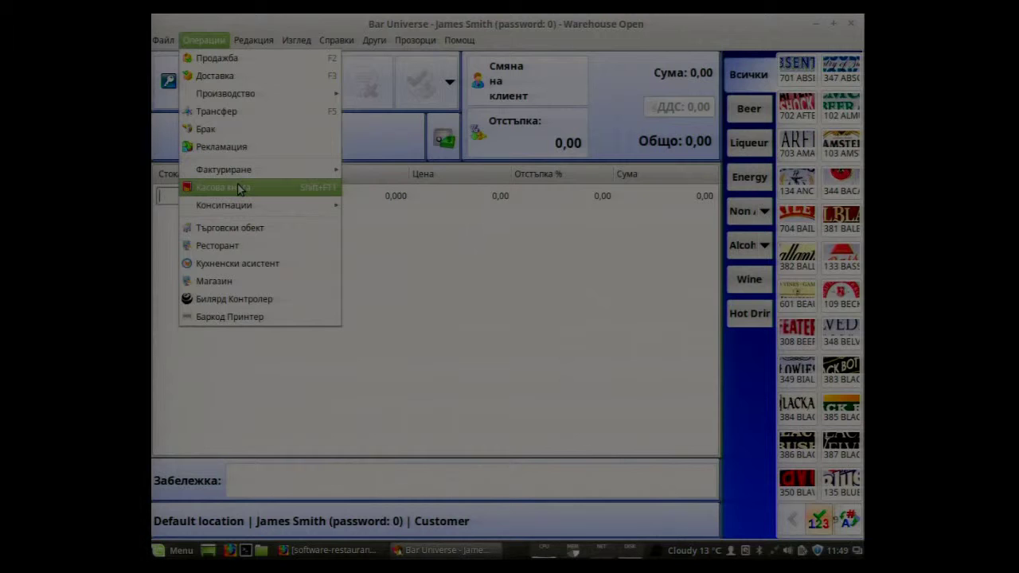
click(237, 187)
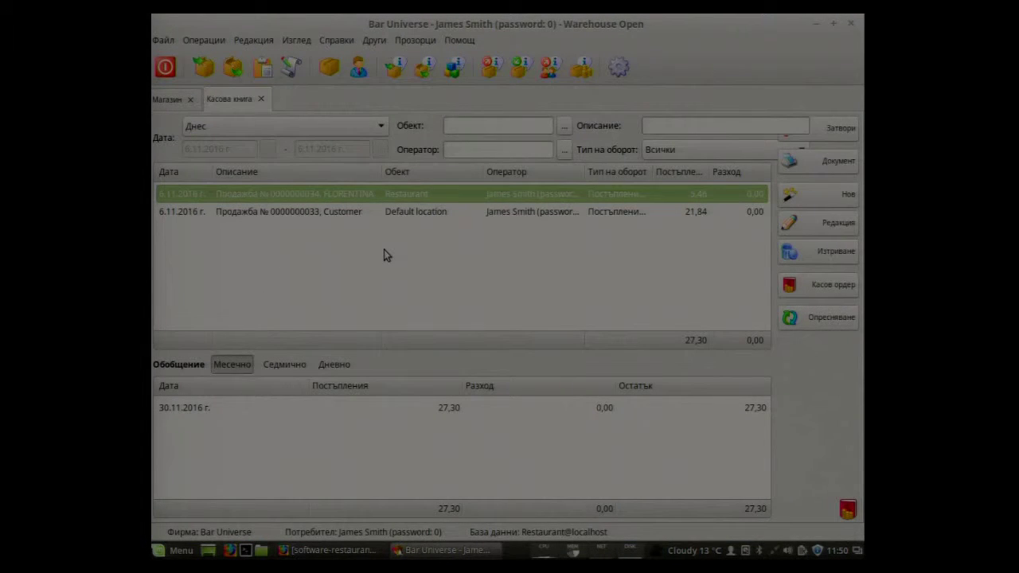
- Start a Баркод Принтер document and add the item Amstel with a quantity of 1
click(212, 43)
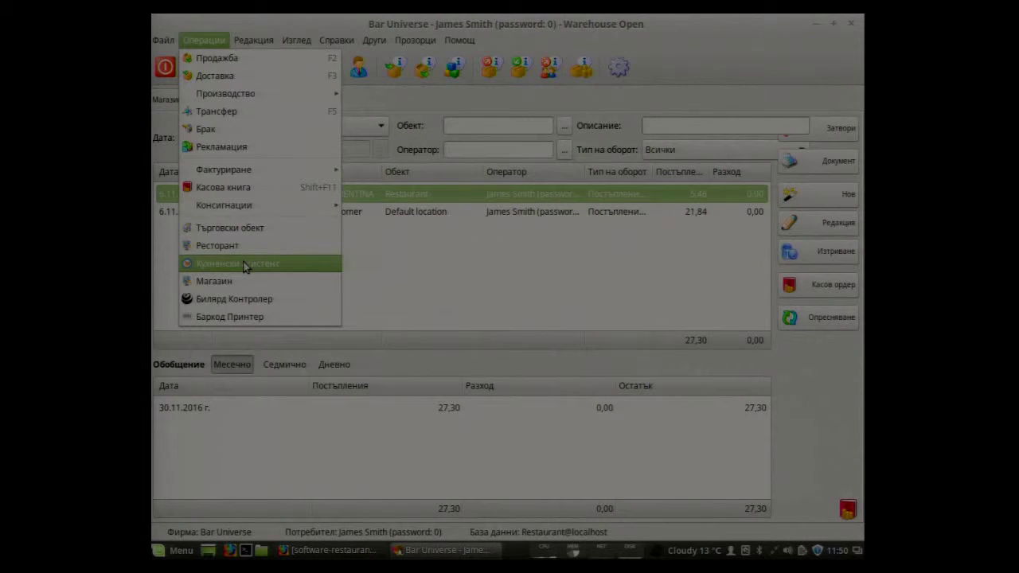
click(243, 316)
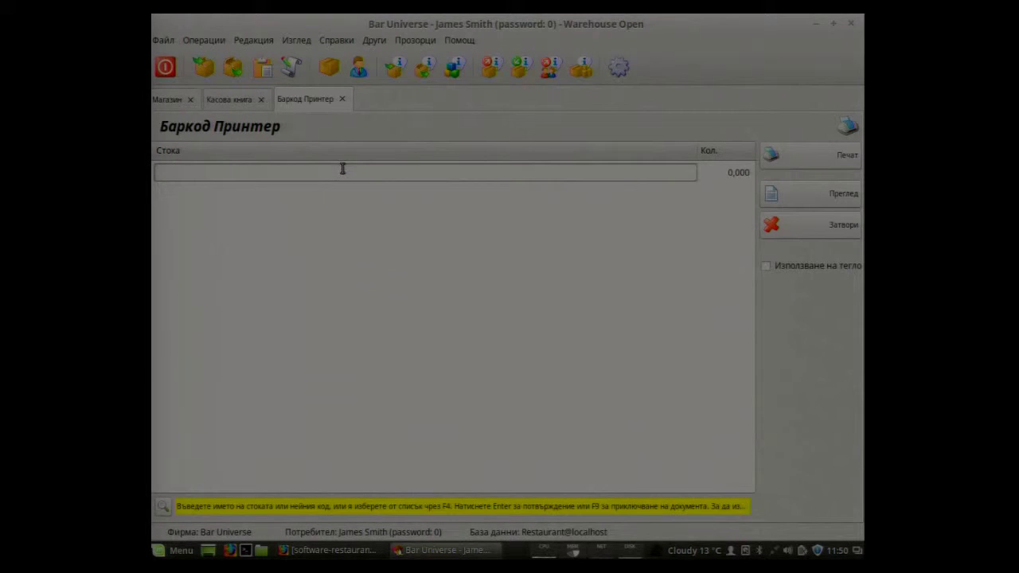
key(F4)
double_click(353, 238)
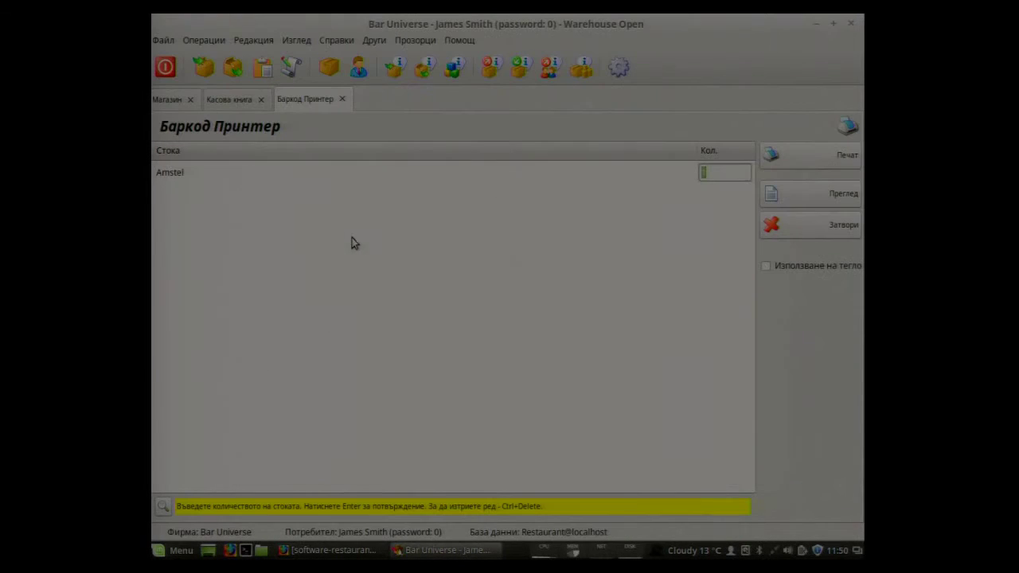
key(Return)
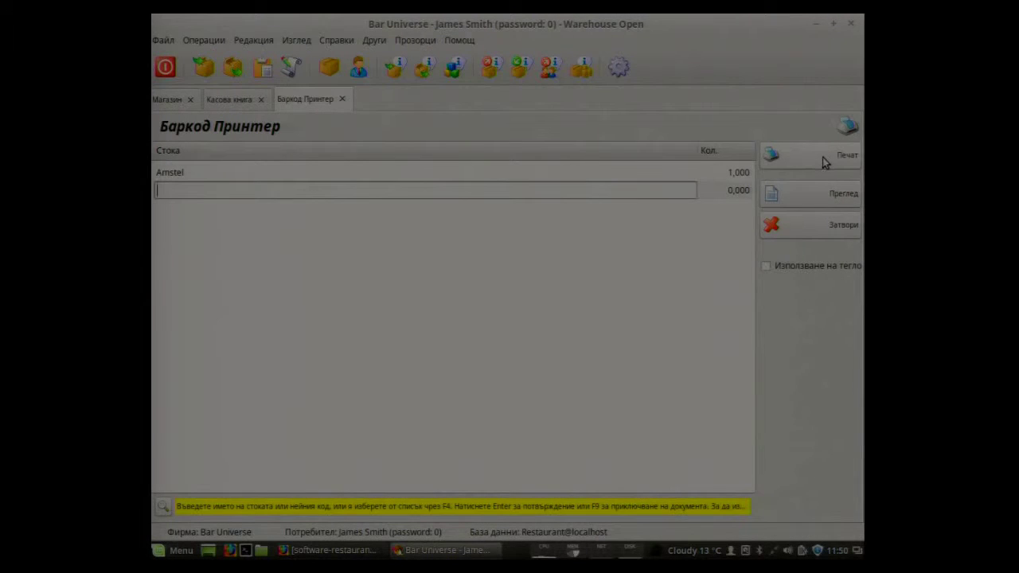
- Bring up the label print preview and open the 38mm x 25mm template 2 for editing
click(825, 158)
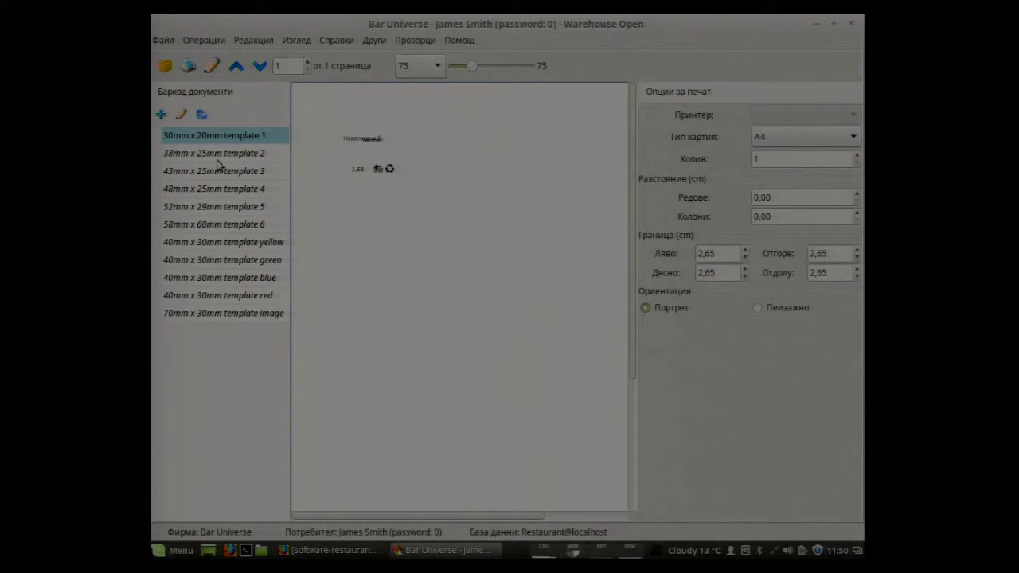
click(217, 156)
click(181, 114)
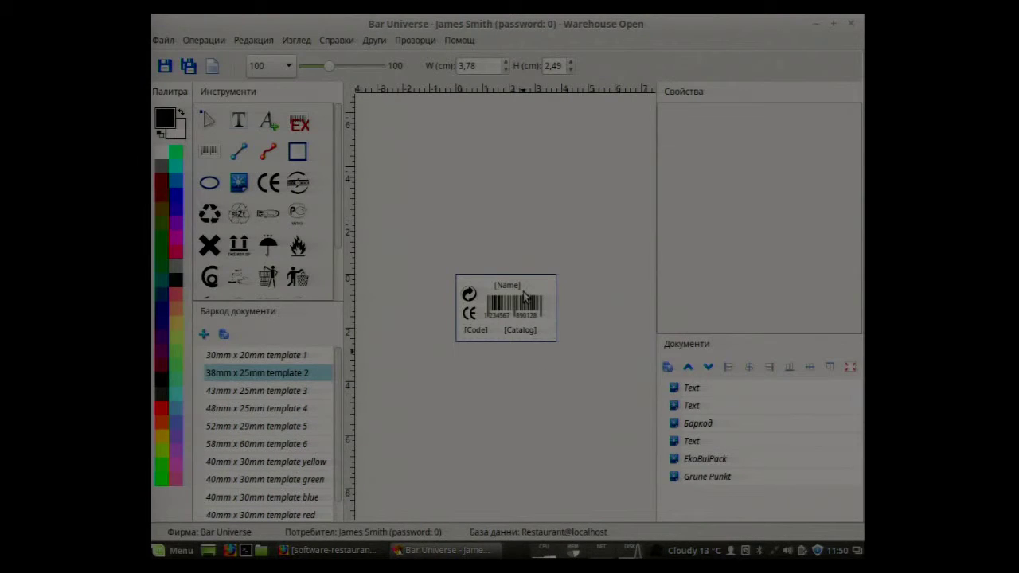
- Reposition the barcode, the [Name] text to about X 1.83, Y 0.08 cm, and the Grune Punkt symbol to about X 0.29, Y 0.21 cm
click(526, 297)
drag(510, 314, 518, 317)
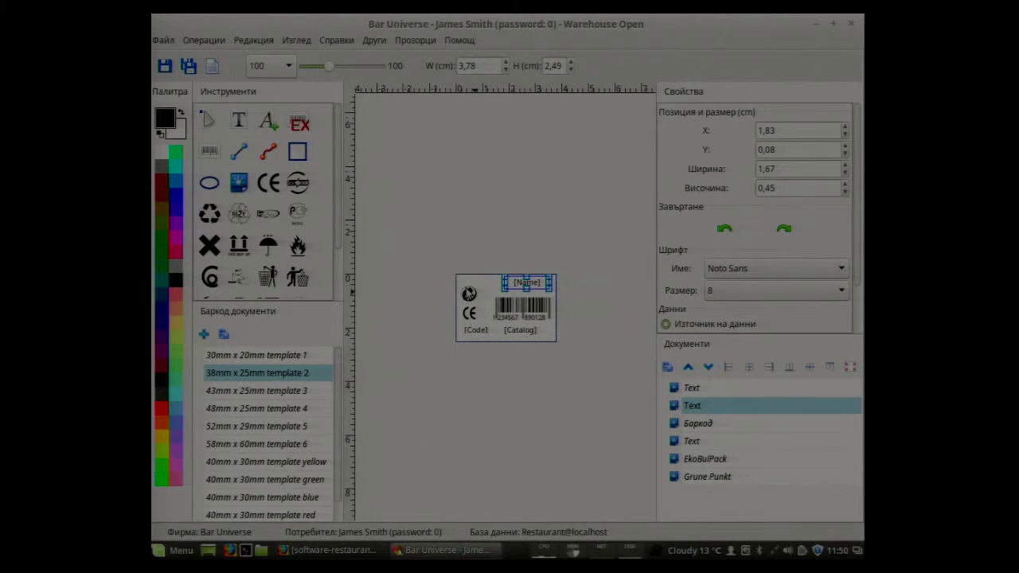
click(472, 287)
drag(472, 288, 472, 291)
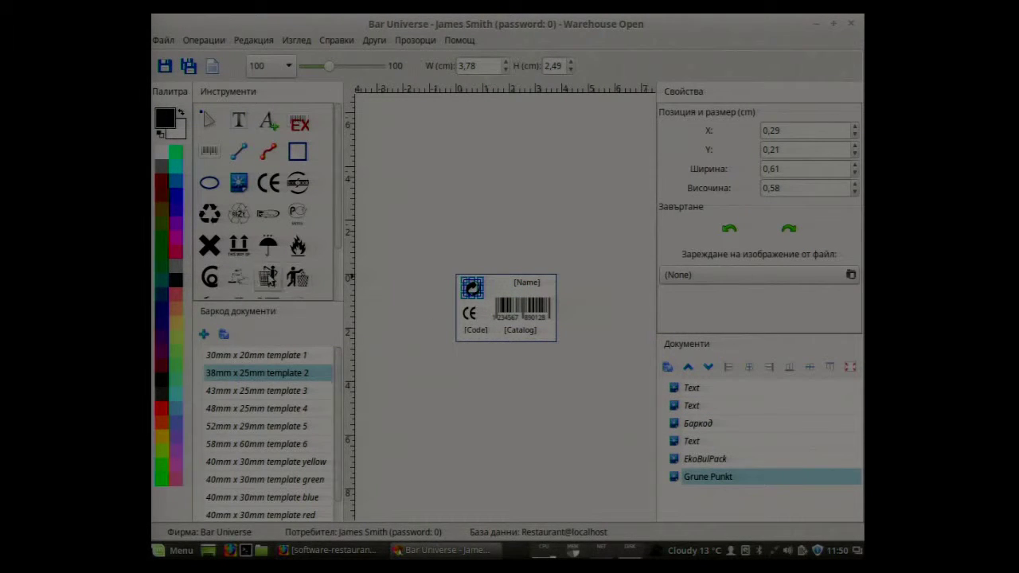
- Add the Изхвърлено disposal symbol to the label, about 0.95 by 0.98 cm in size, at about X 0.63, Y 1.77 cm
click(484, 311)
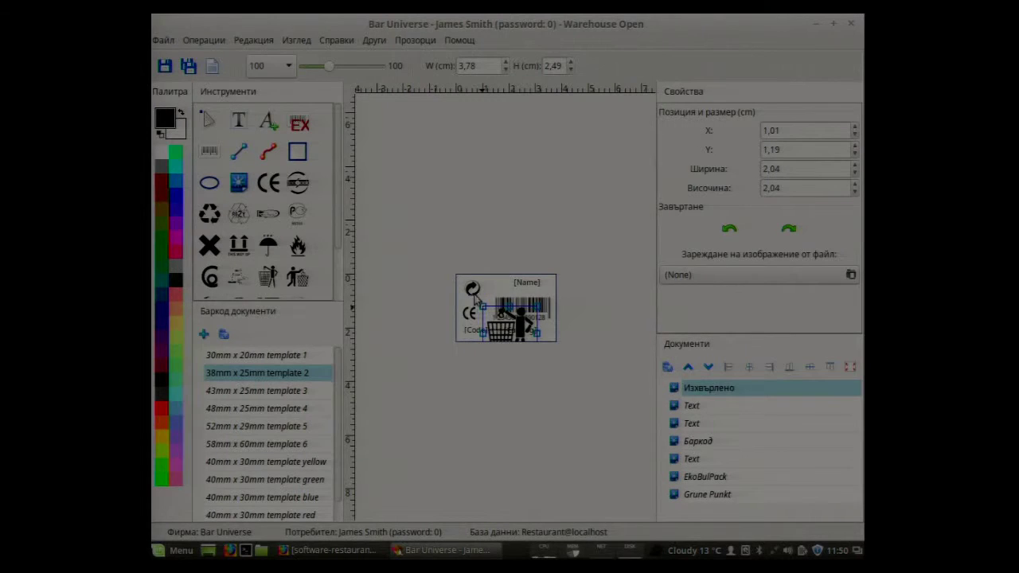
drag(537, 305, 494, 336)
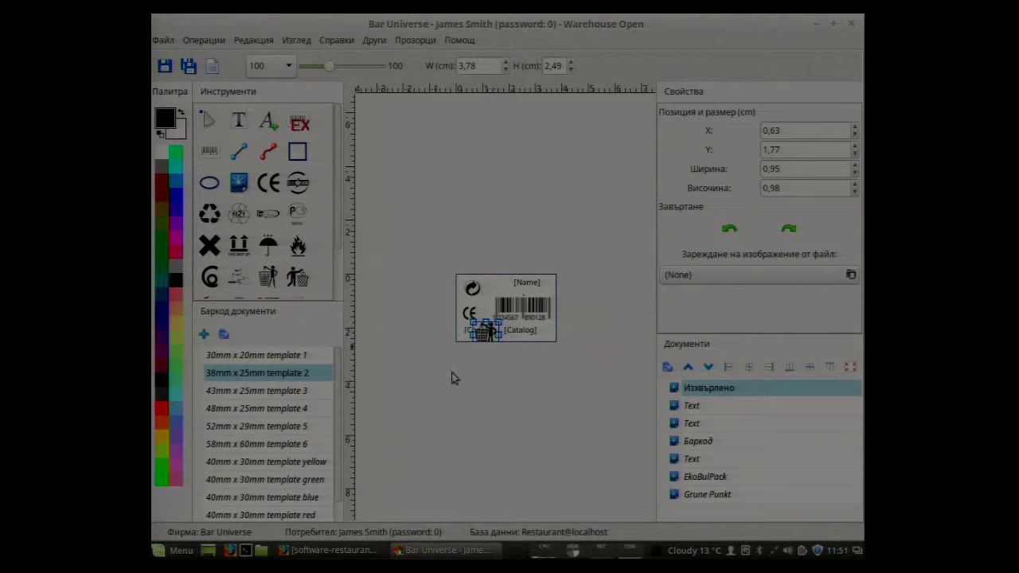
click(494, 279)
- Rotate the label's barcode counter-clockwise to vertical and place it at about X 2.12, Y -0.08 cm
click(690, 405)
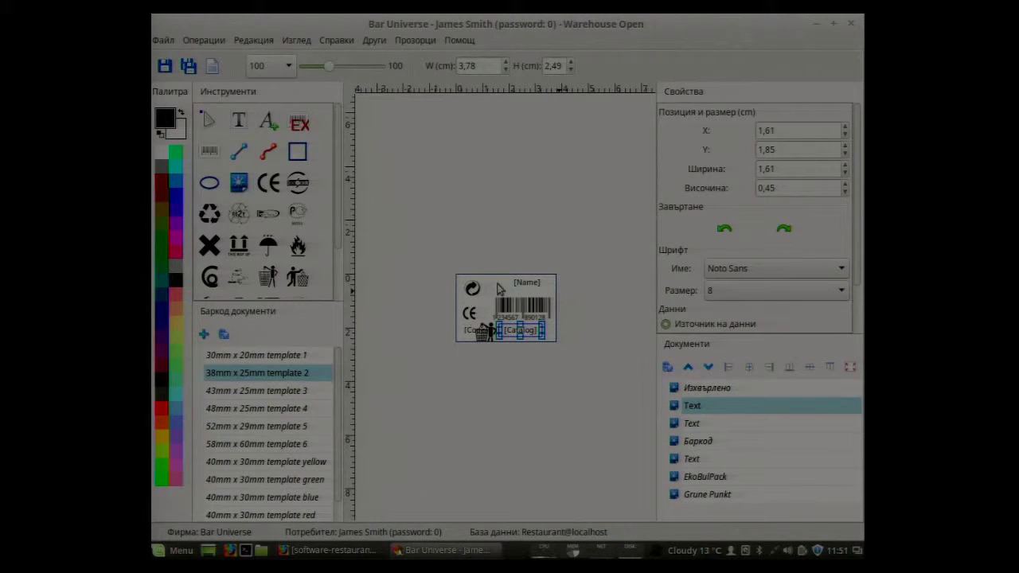
drag(531, 309, 520, 299)
click(735, 229)
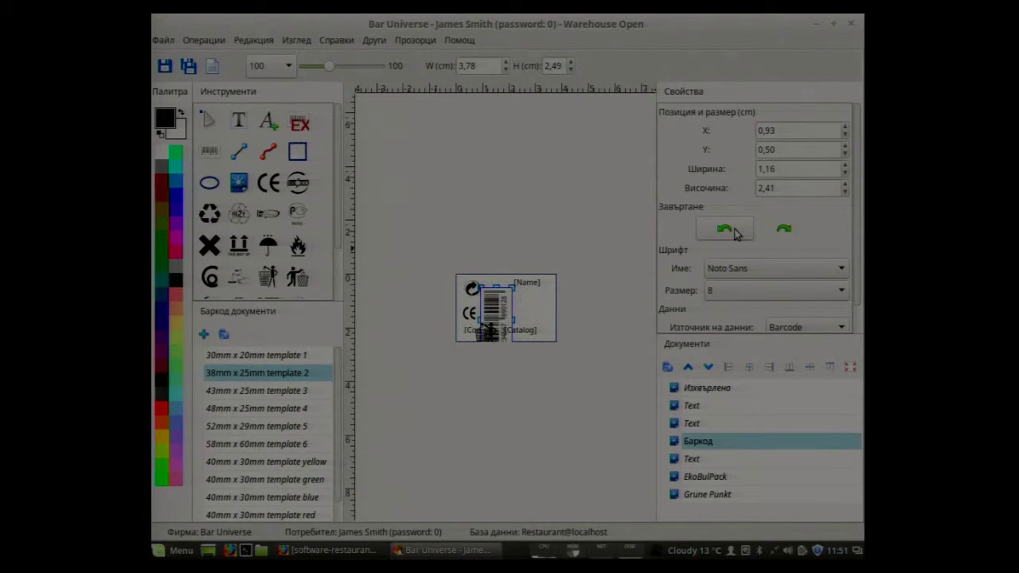
drag(504, 318, 562, 301)
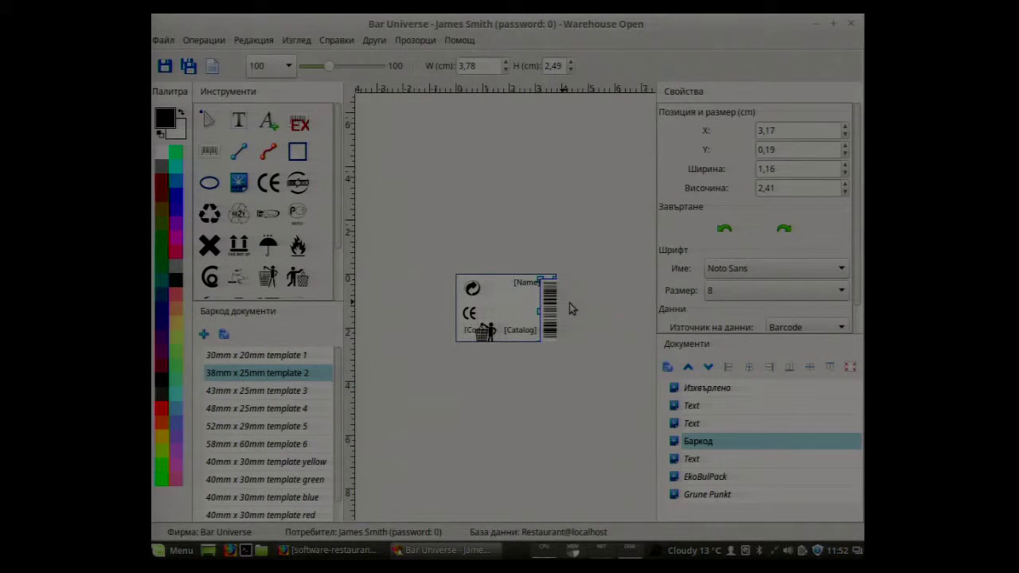
drag(548, 314, 520, 307)
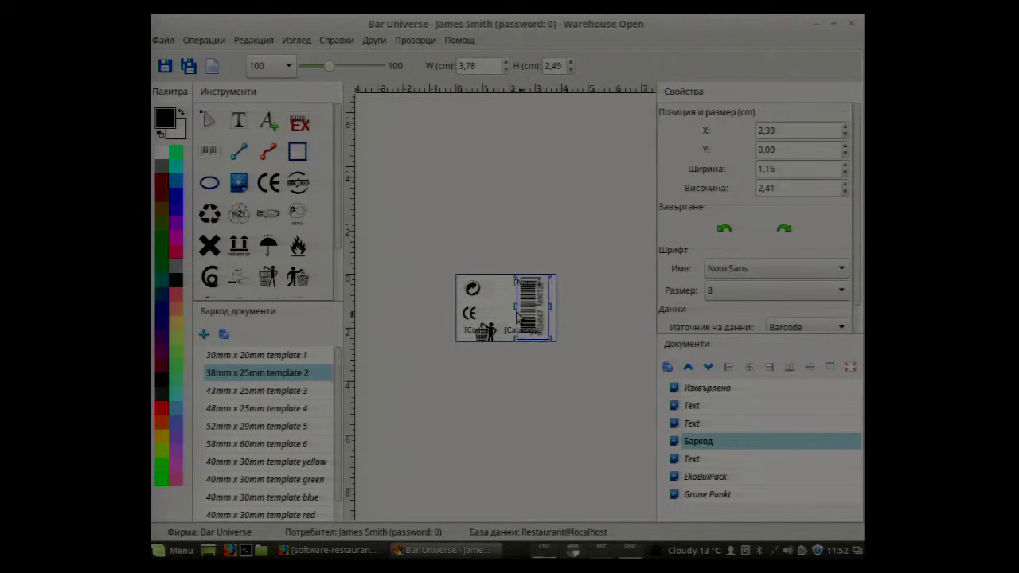
- Start a new device entry from the device list and set its brand to Tremol
click(204, 40)
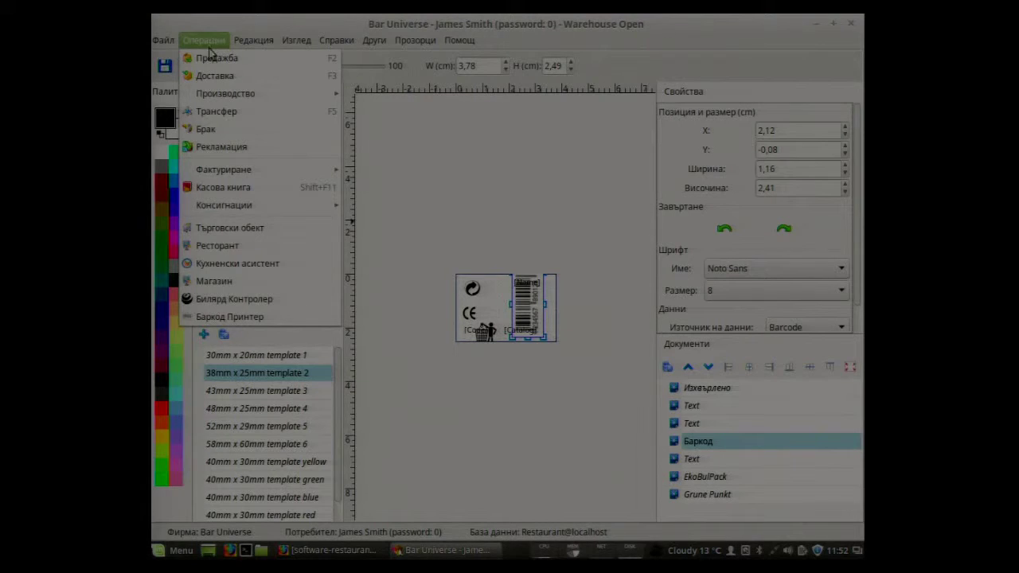
mouse_move(242, 44)
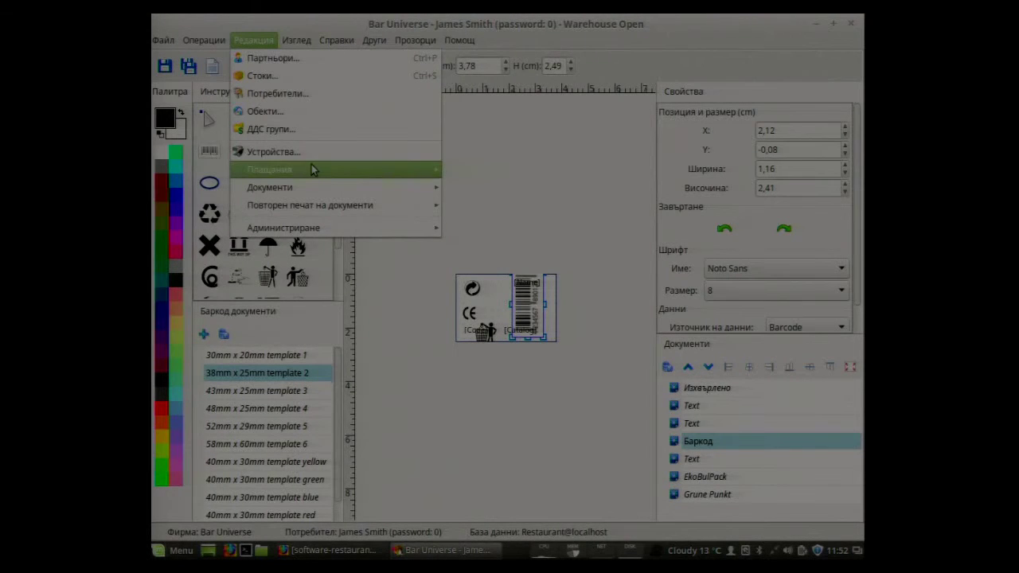
click(301, 152)
click(728, 223)
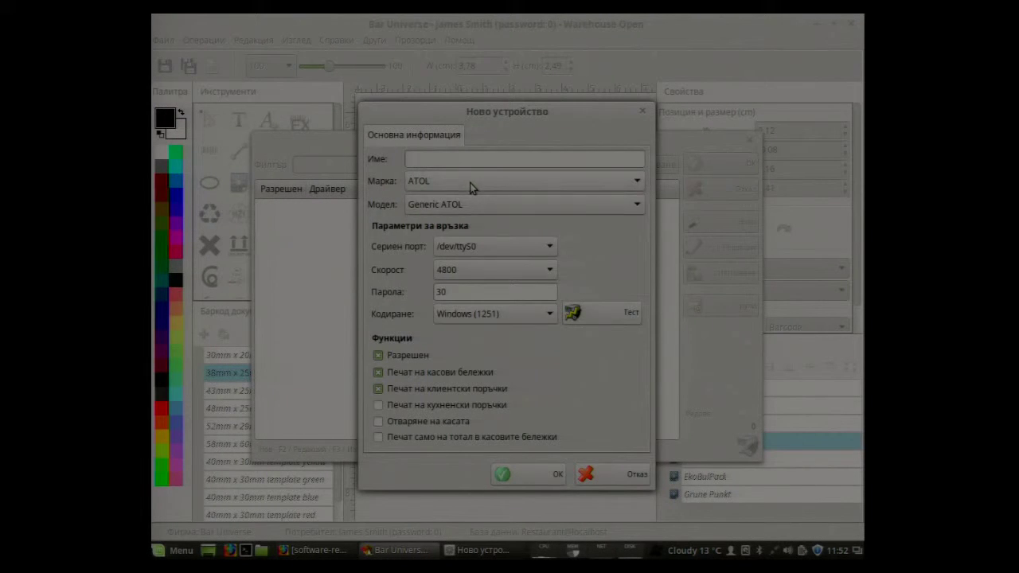
click(469, 183)
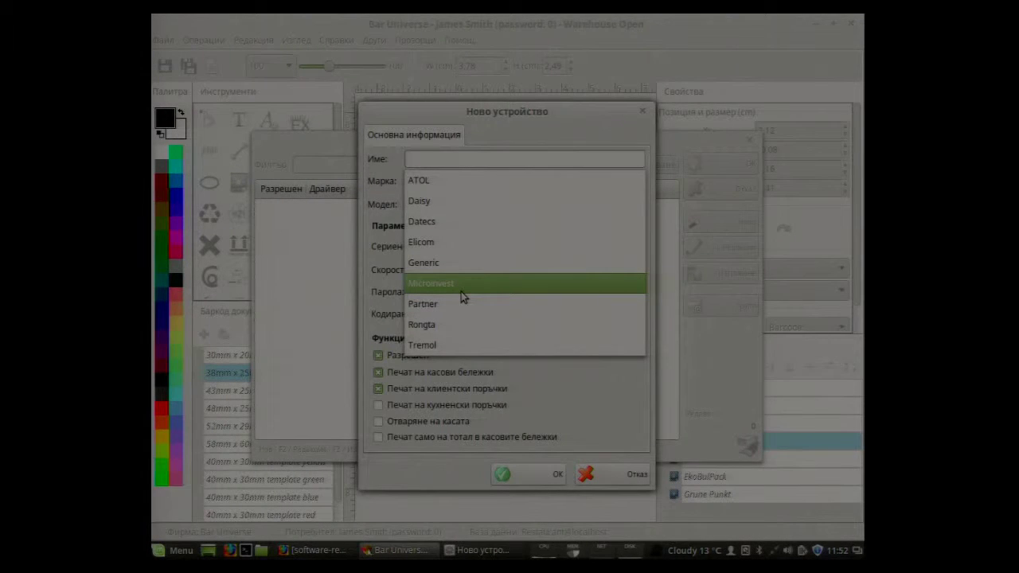
click(447, 347)
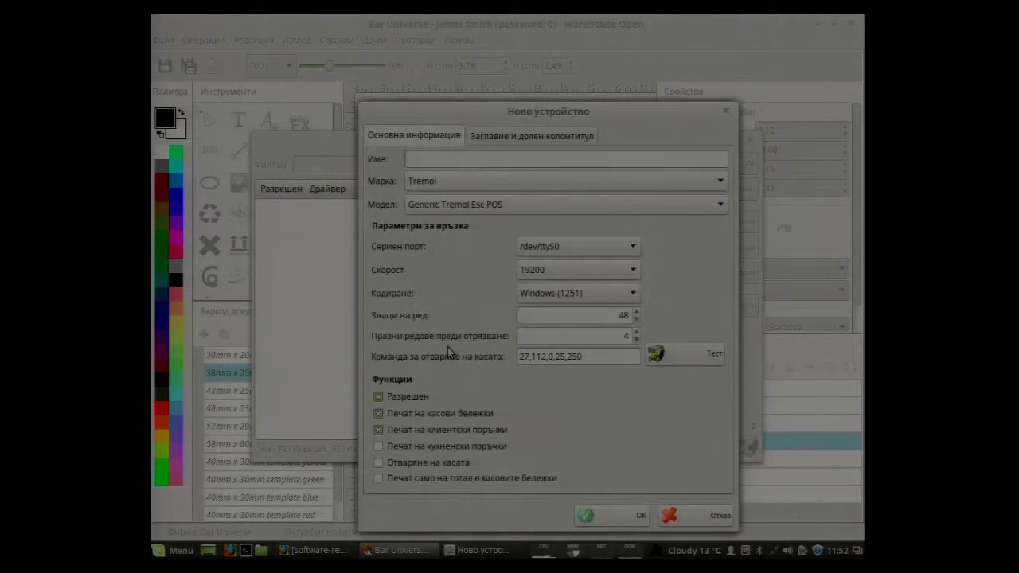
- Review the device models offered for Tremol, discard the new device entry and close the device list
click(493, 209)
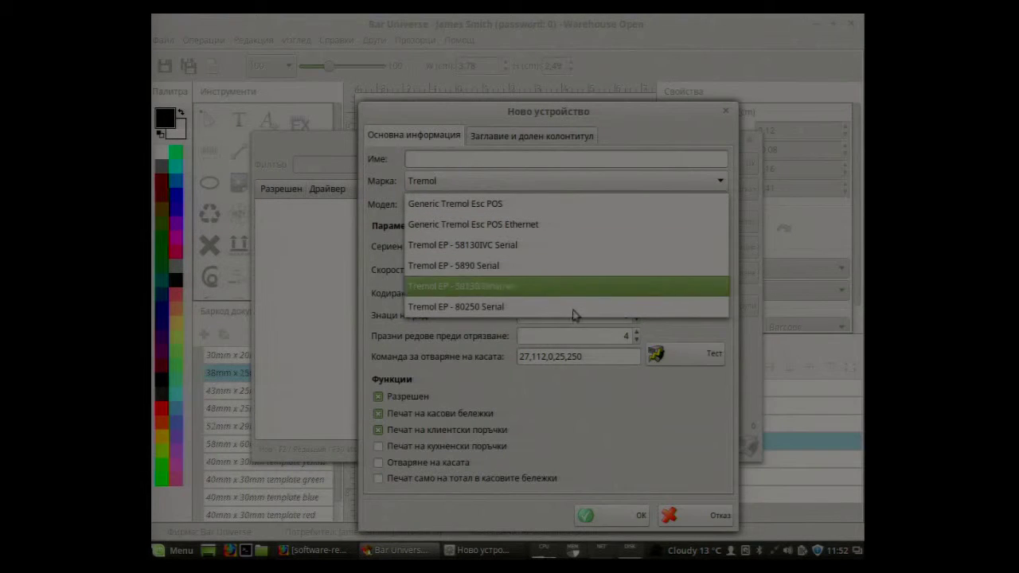
click(626, 417)
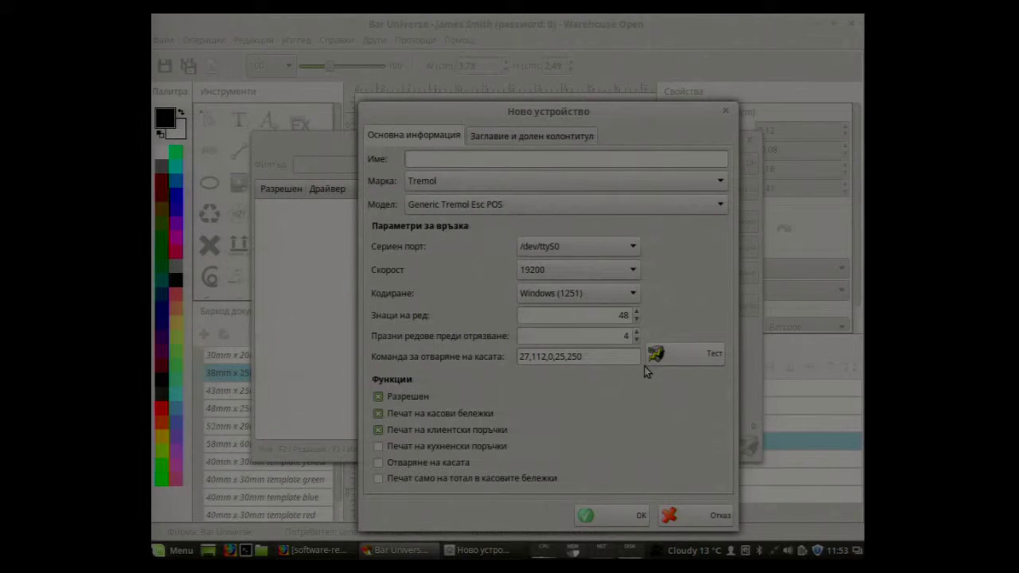
click(695, 515)
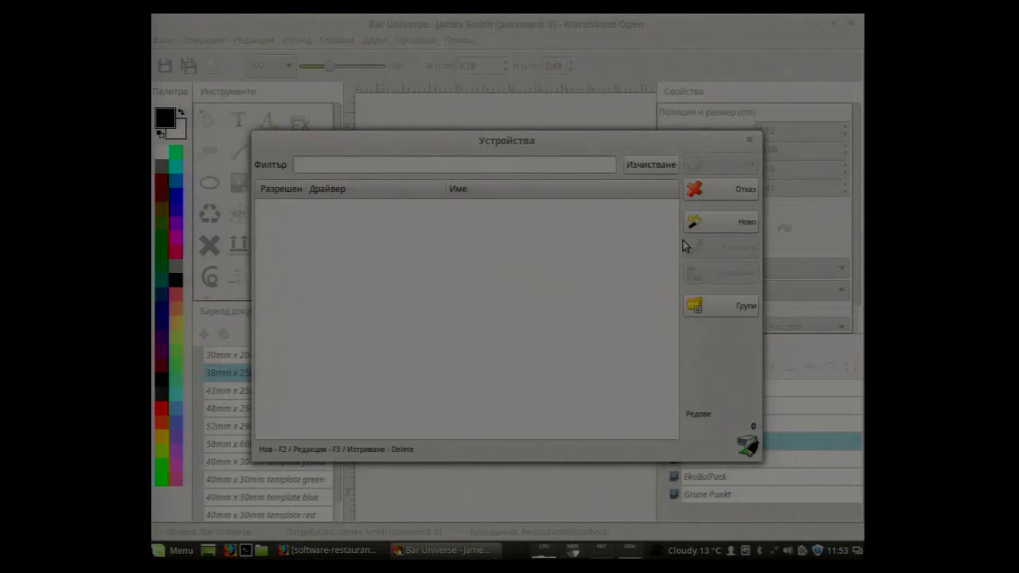
click(701, 201)
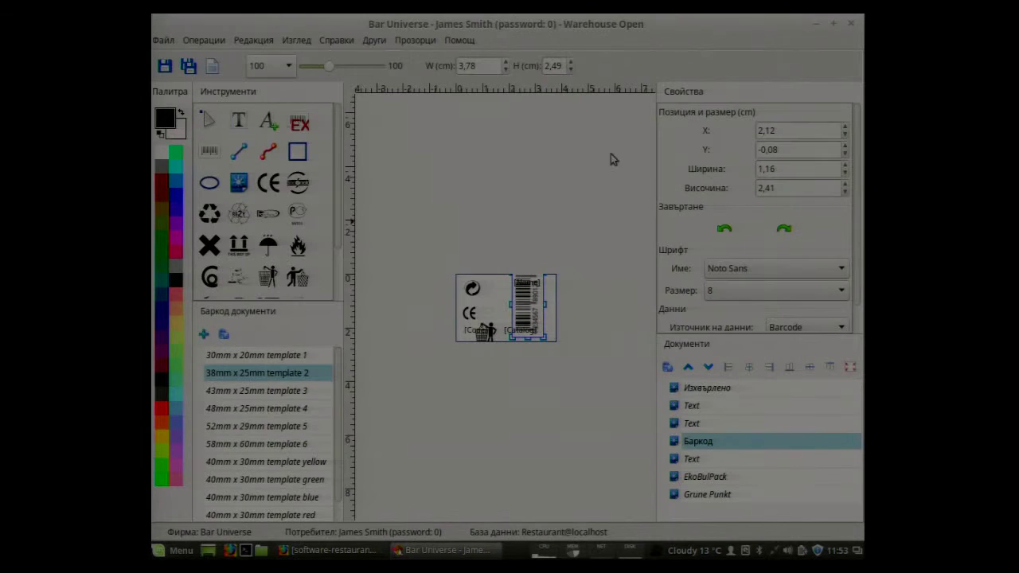
- Run today's sales report with the partner name and location columns excluded and the item group column included
click(263, 47)
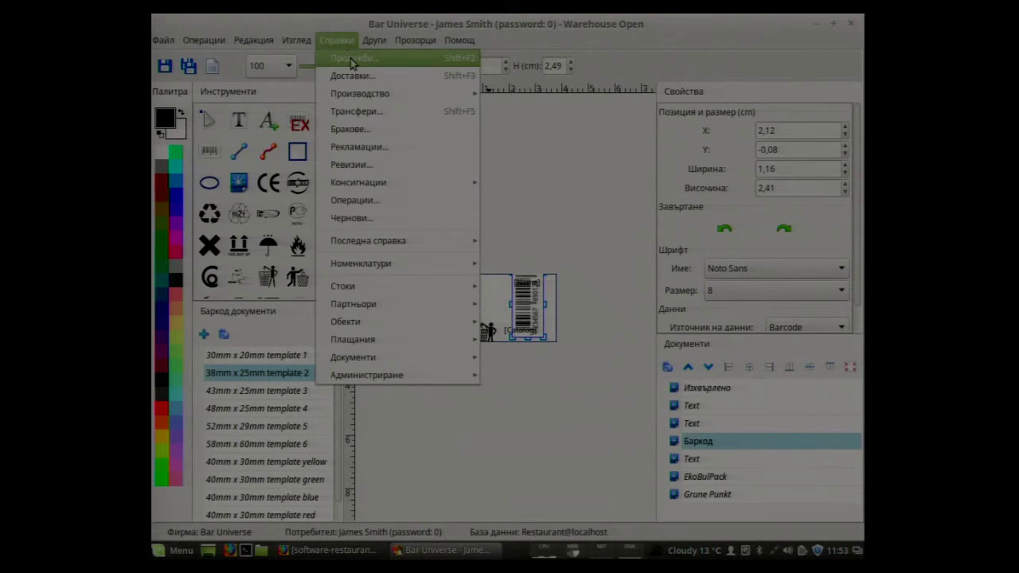
click(354, 60)
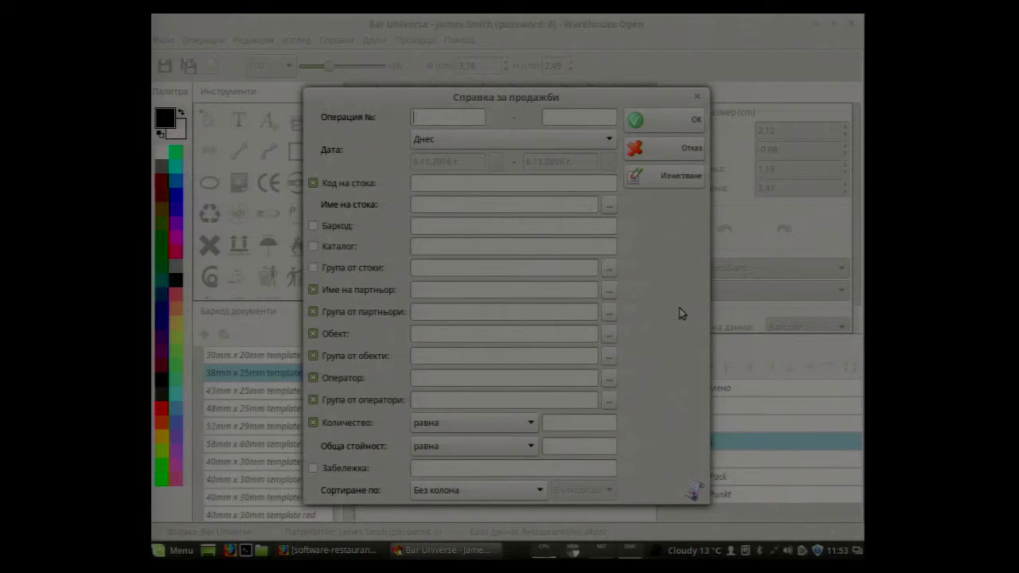
click(313, 290)
click(313, 336)
click(314, 269)
click(650, 116)
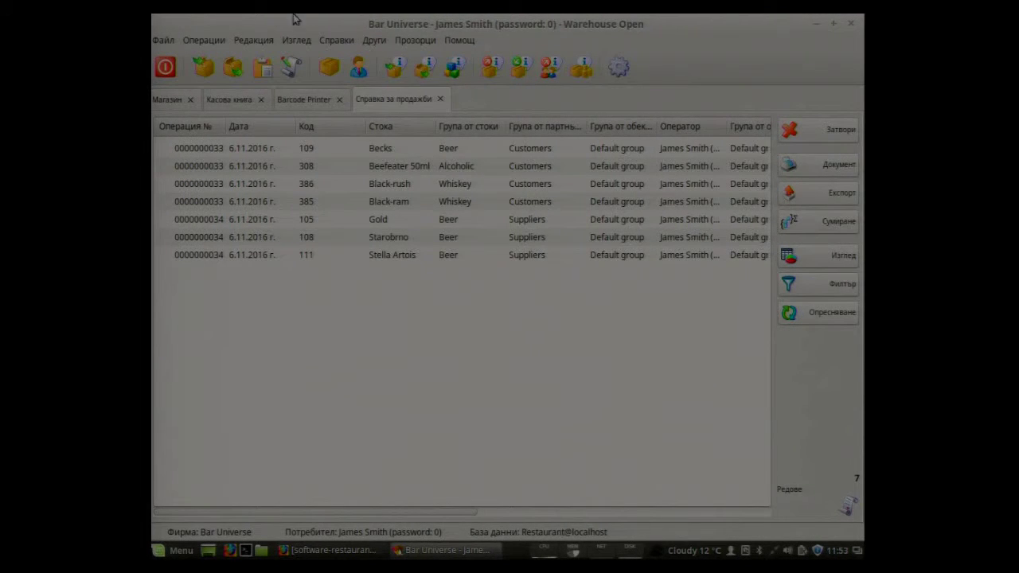
- Review the database types offered in the database connection settings, keeping MySQL Сървър, and cancel the database change
click(164, 42)
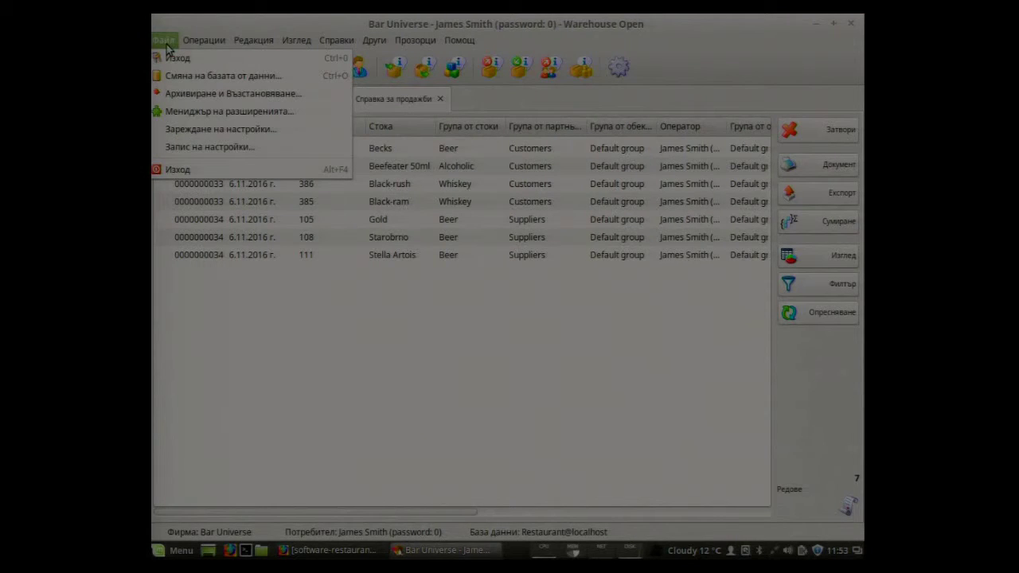
click(179, 76)
click(510, 237)
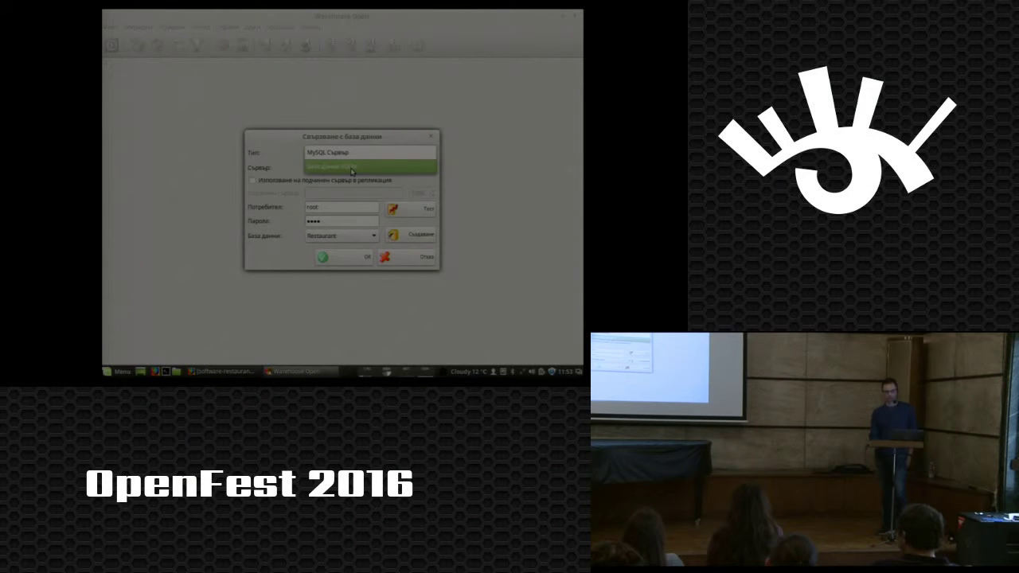
click(308, 153)
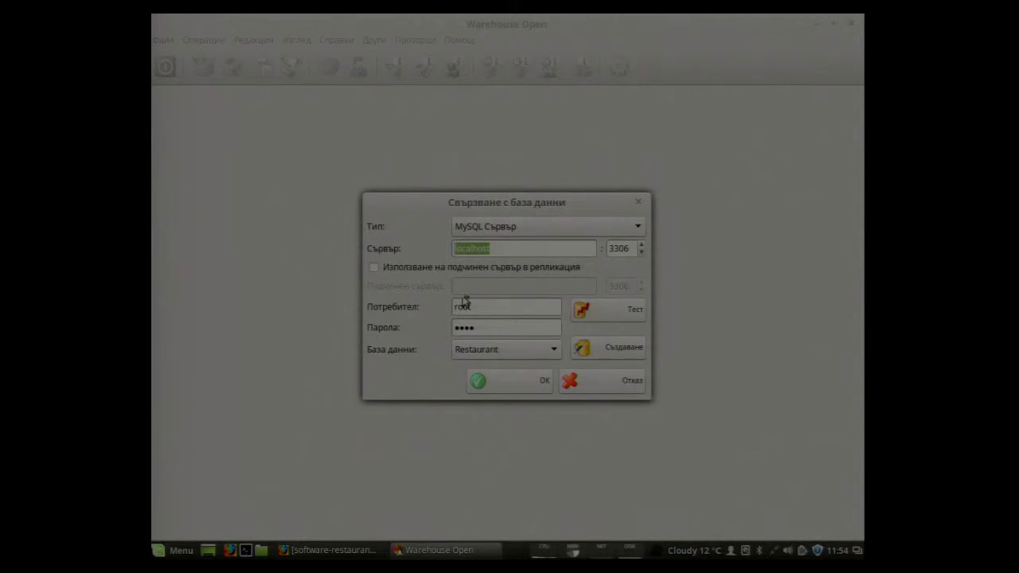
click(613, 391)
- Relaunch Warehouse Open with the Restaurant database on the MySQL server at localhost and log in with the account password
click(213, 346)
double_click(213, 347)
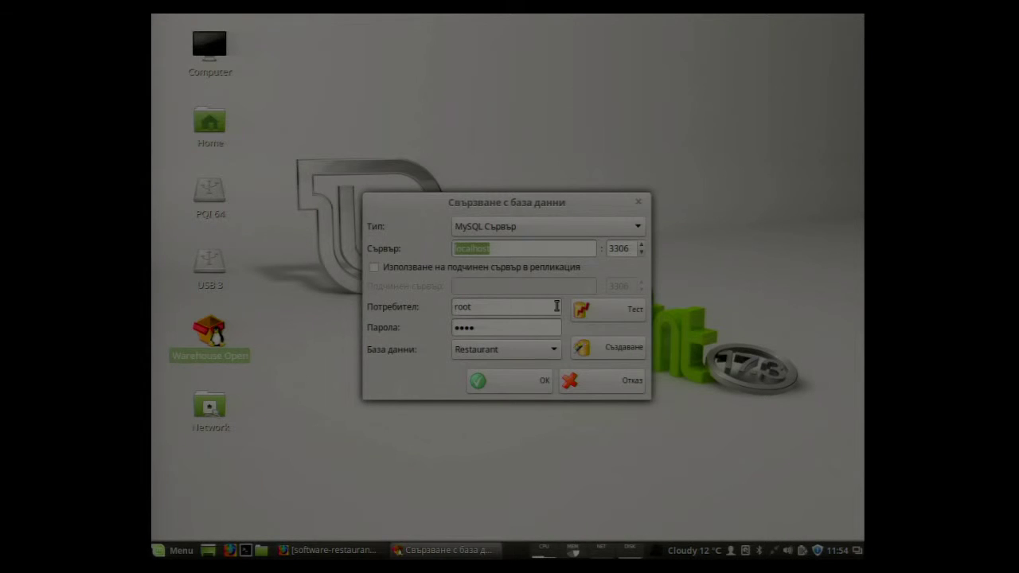
click(512, 392)
text(0)
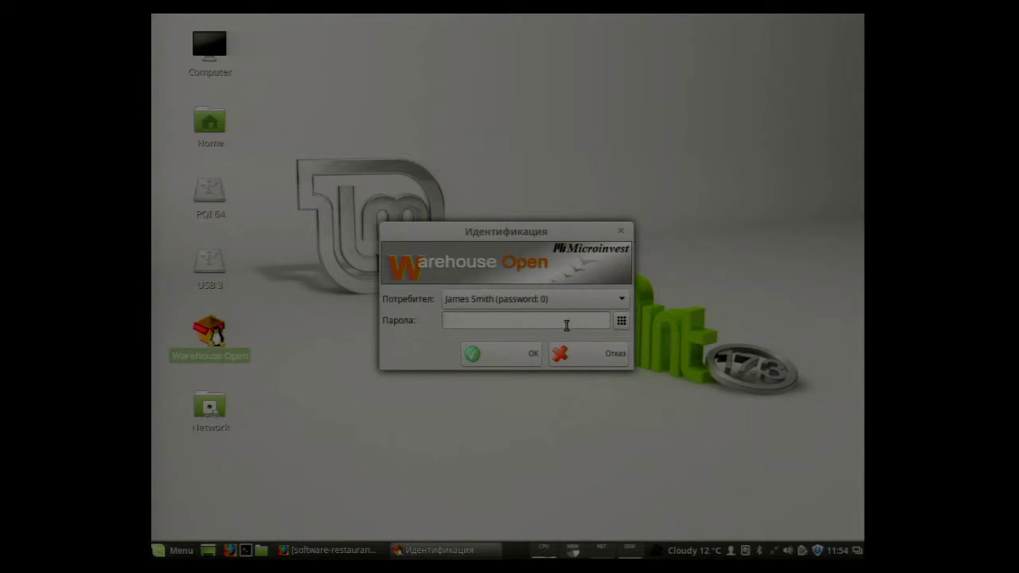
click(515, 362)
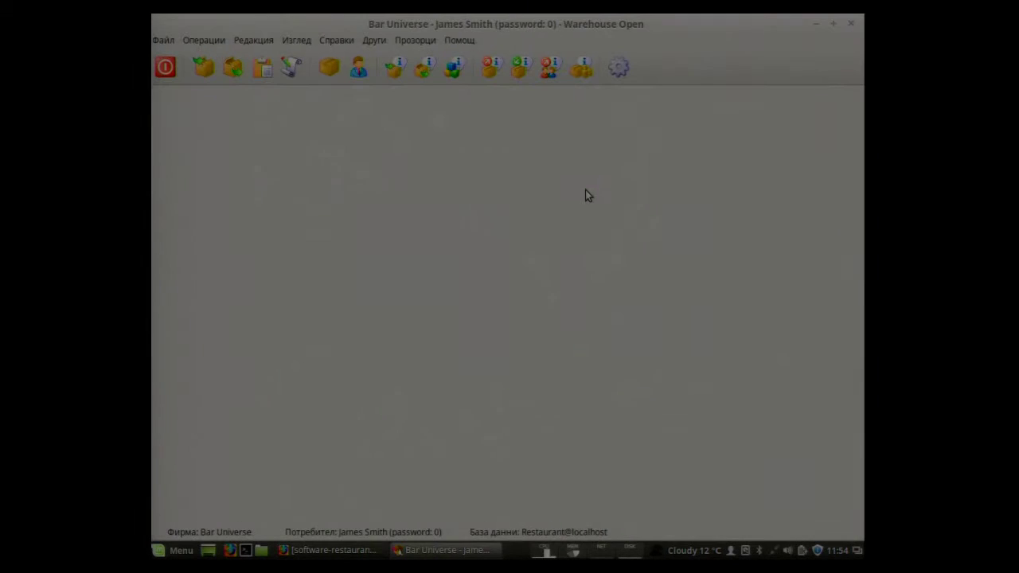